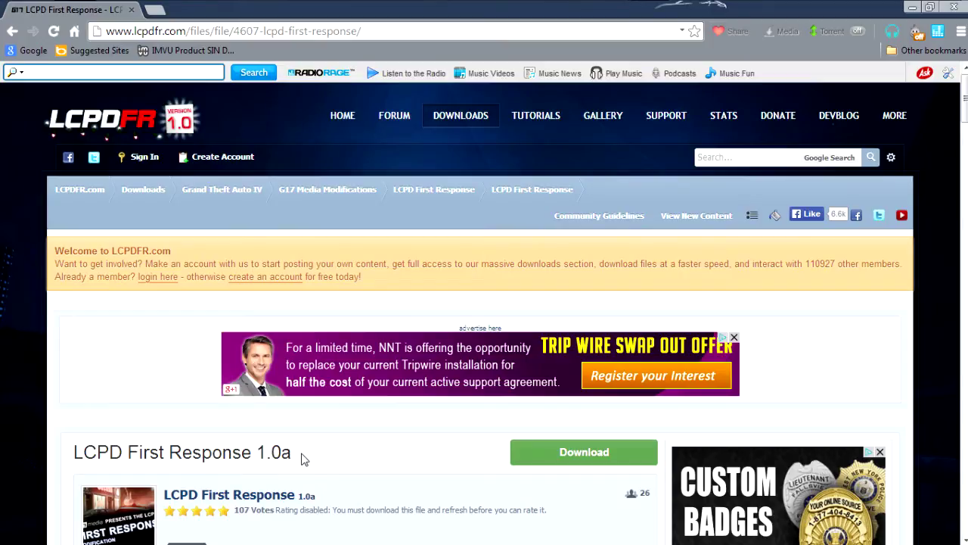
- Review the LCPD First Response 1.0a page, start its download and agree to the disclaimer to reach the file list
scroll(309, 459, down, 6)
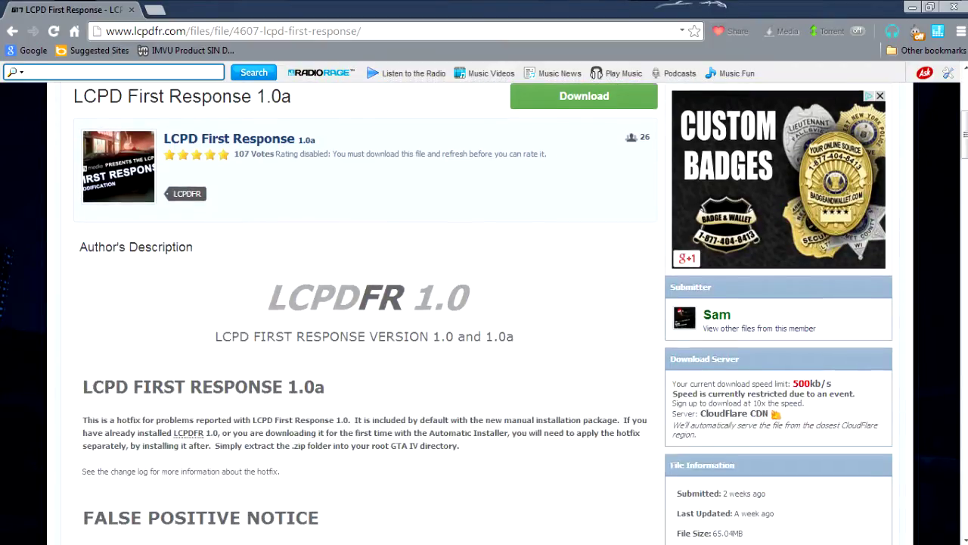
scroll(305, 402, down, 2)
scroll(280, 385, down, 3)
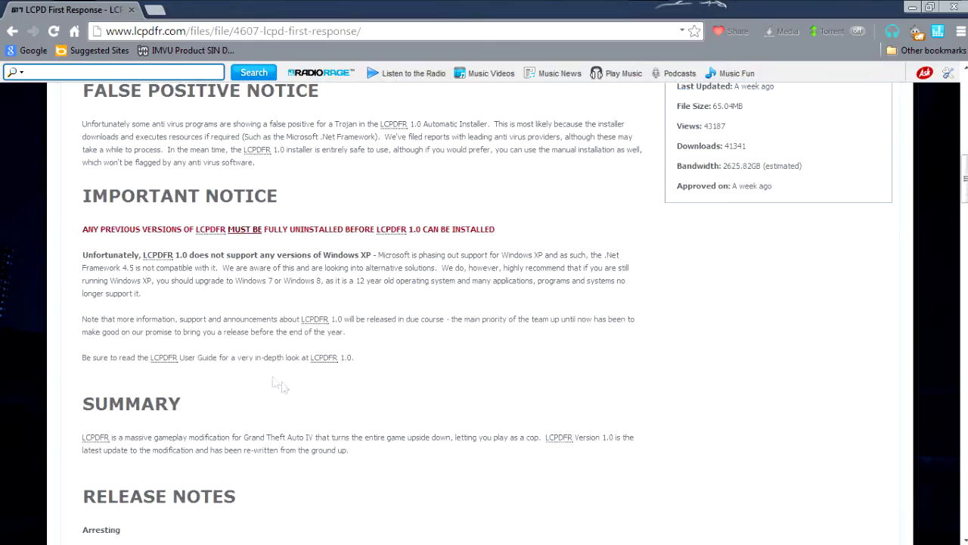
scroll(174, 450, down, 5)
scroll(318, 324, up, 15)
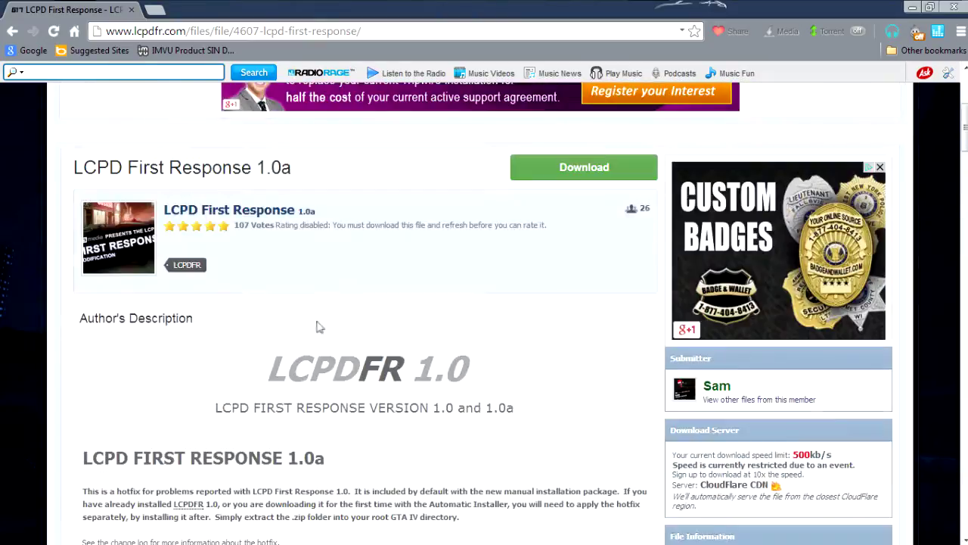
click(605, 306)
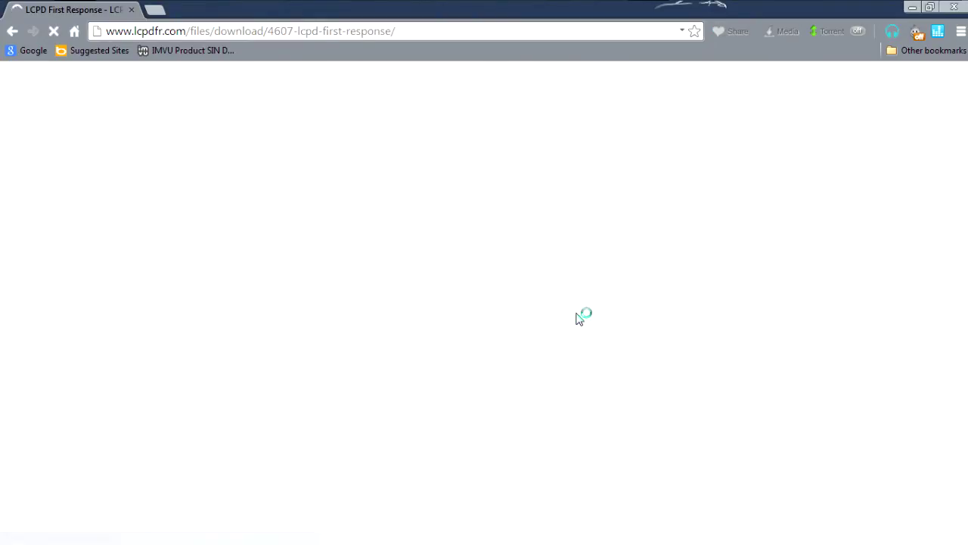
scroll(575, 321, down, 4)
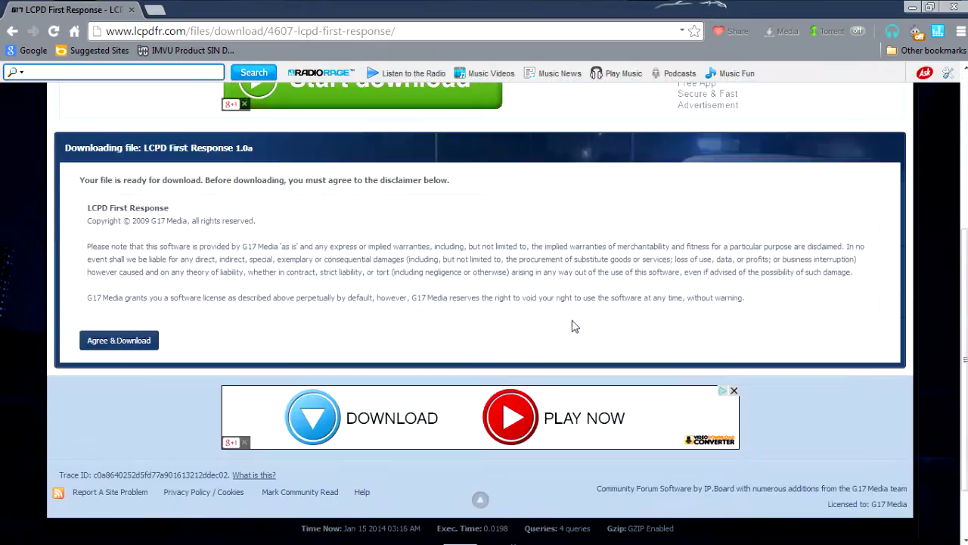
click(140, 341)
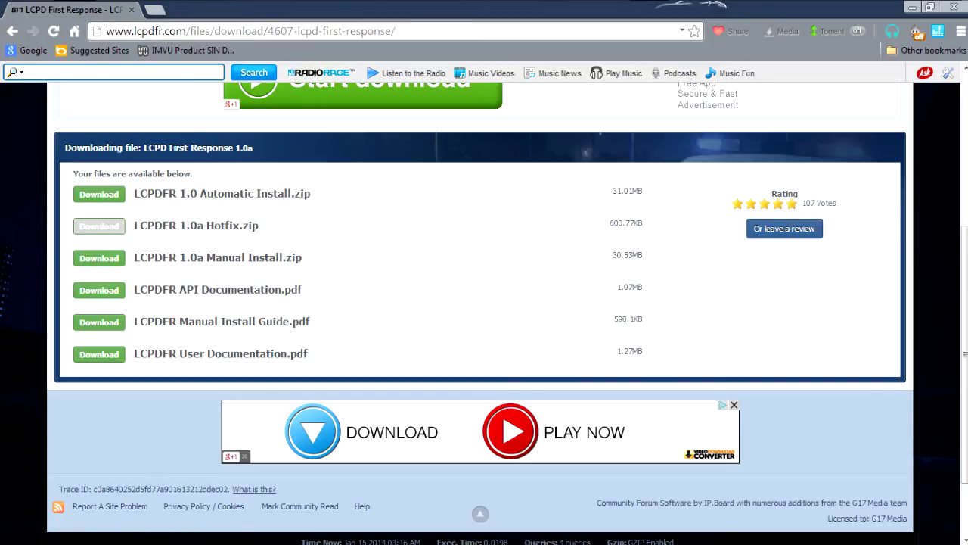
- Highlight the names LCPDFR 1.0a Hotfix.zip and LCPDFR 1.0 Automatic Install.zip in the list of available files
drag(162, 231, 274, 235)
click(295, 226)
drag(135, 194, 300, 194)
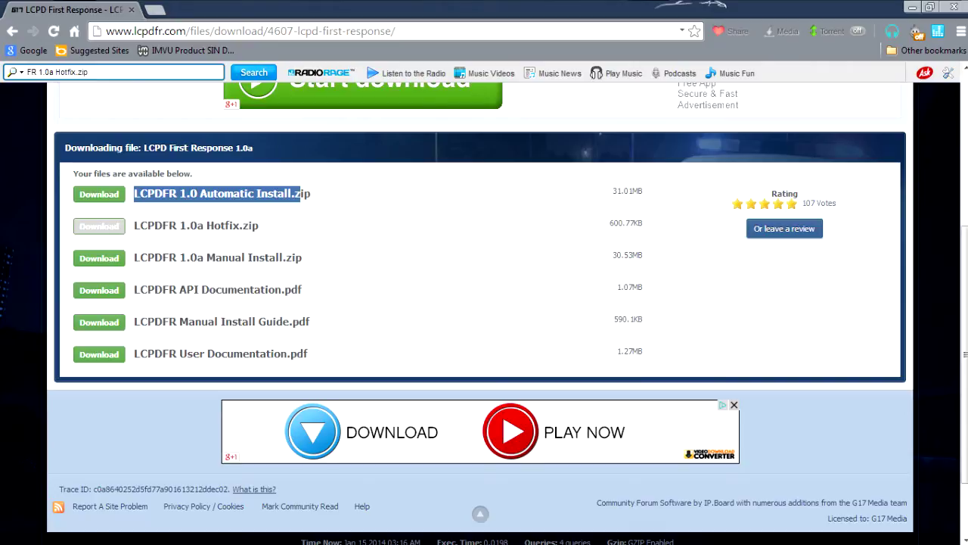
click(350, 207)
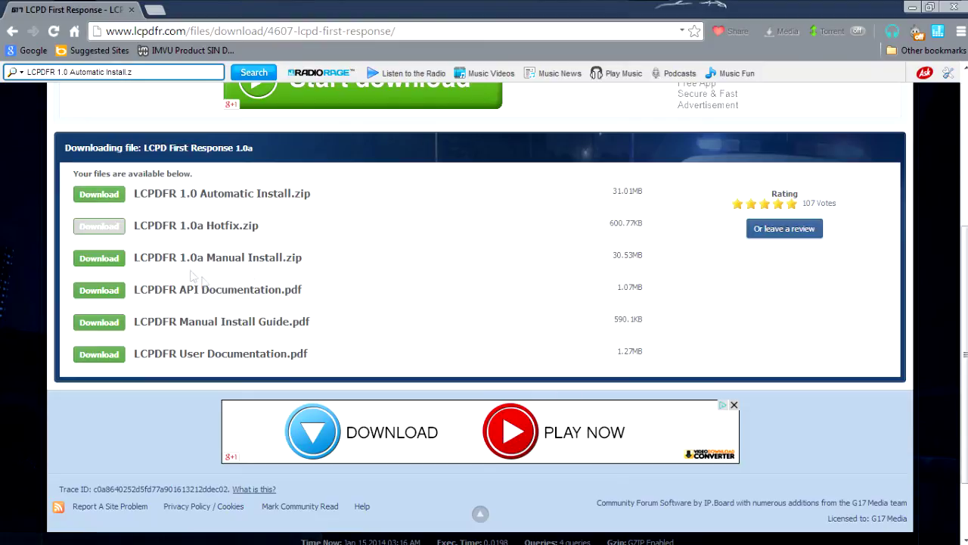
- Try to download LCPDFR User Documentation.pdf through the image security check, and close the browser
click(119, 354)
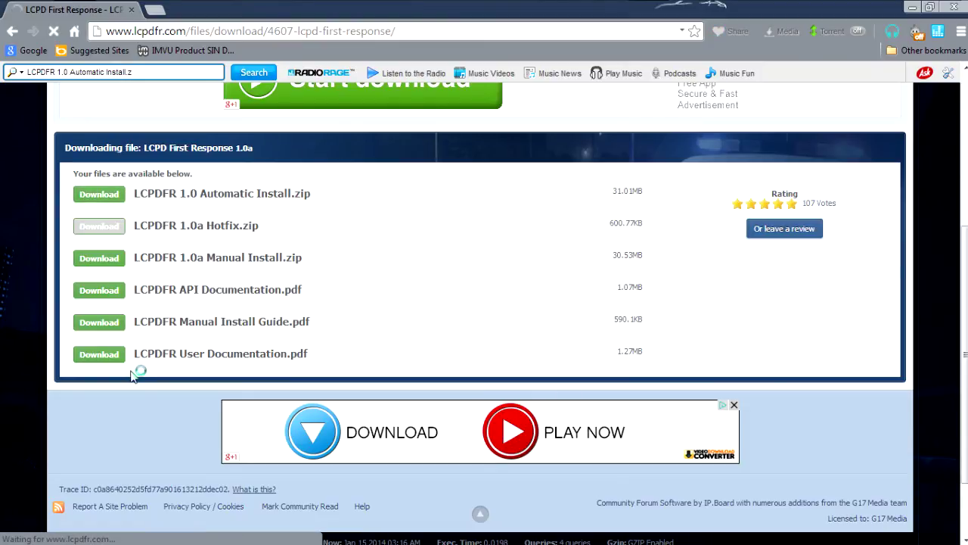
scroll(144, 378, down, 3)
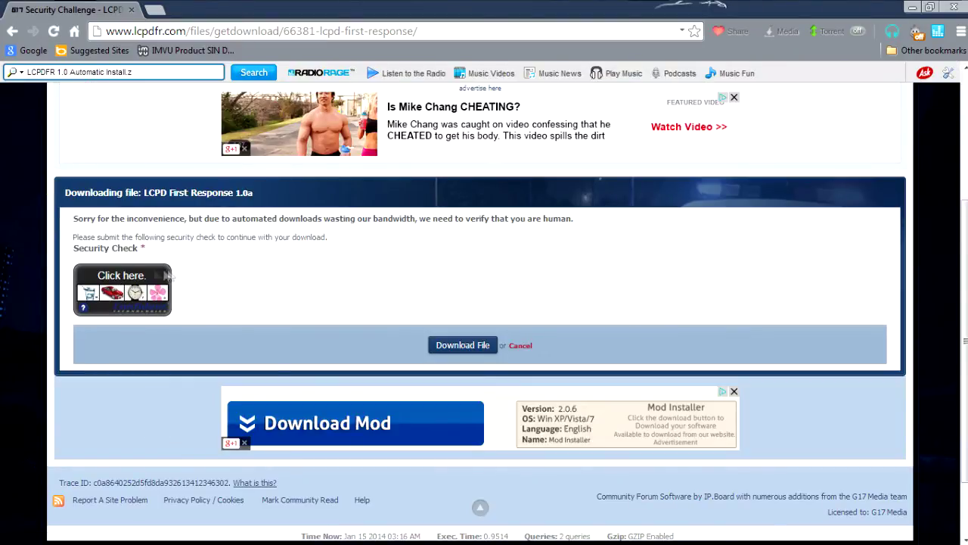
scroll(127, 279, down, 1)
click(127, 279)
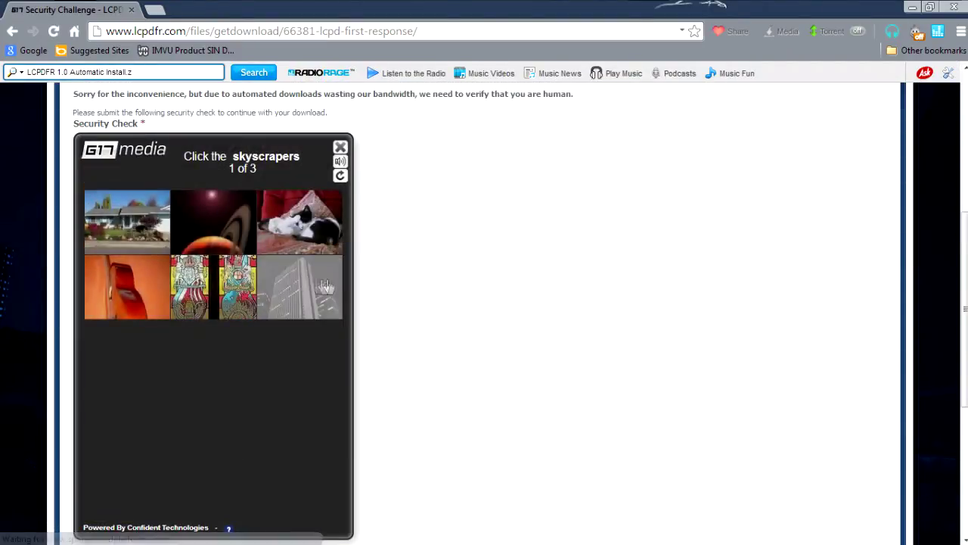
scroll(469, 321, down, 3)
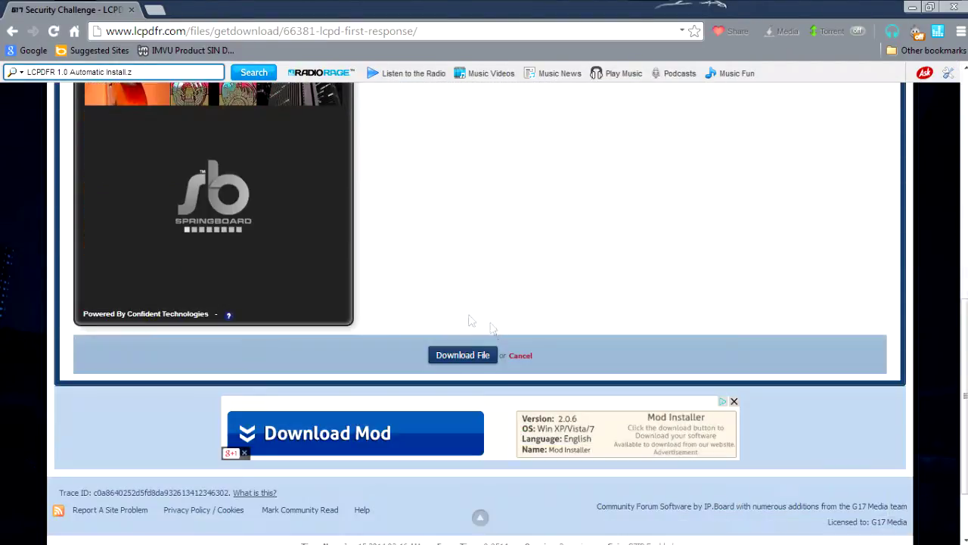
click(152, 11)
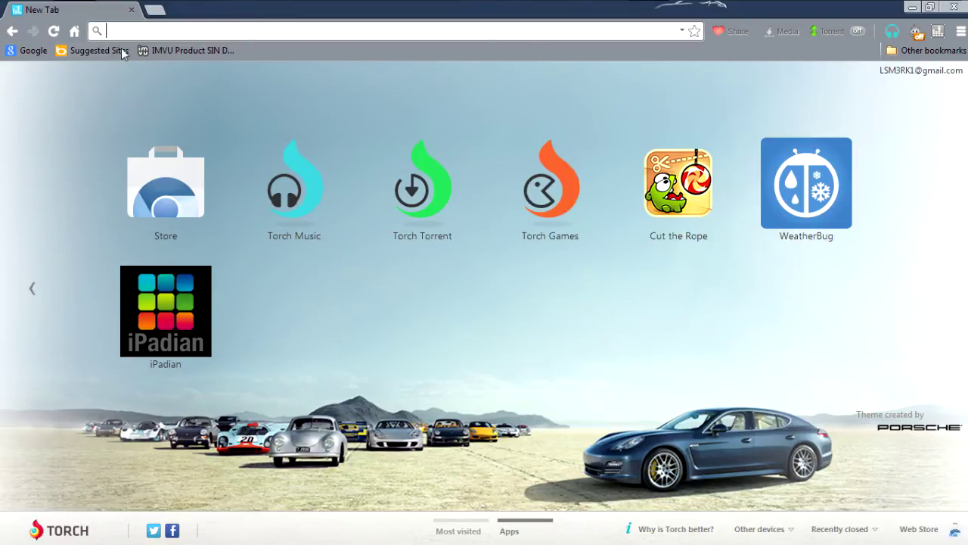
click(131, 10)
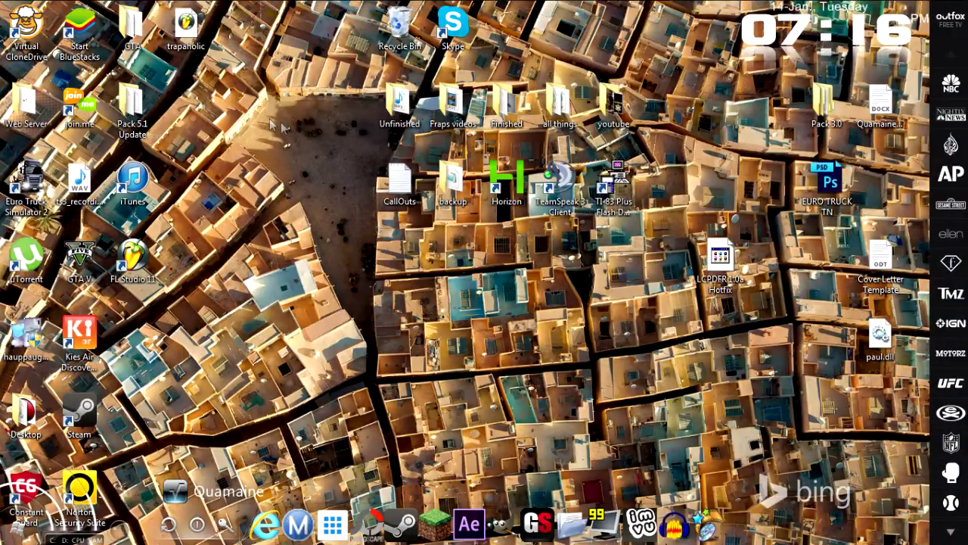
- Move the LCPDFR 1.0a Hotfix (2) archive from Downloads by way of the desktop into the GTA folder
double_click(141, 42)
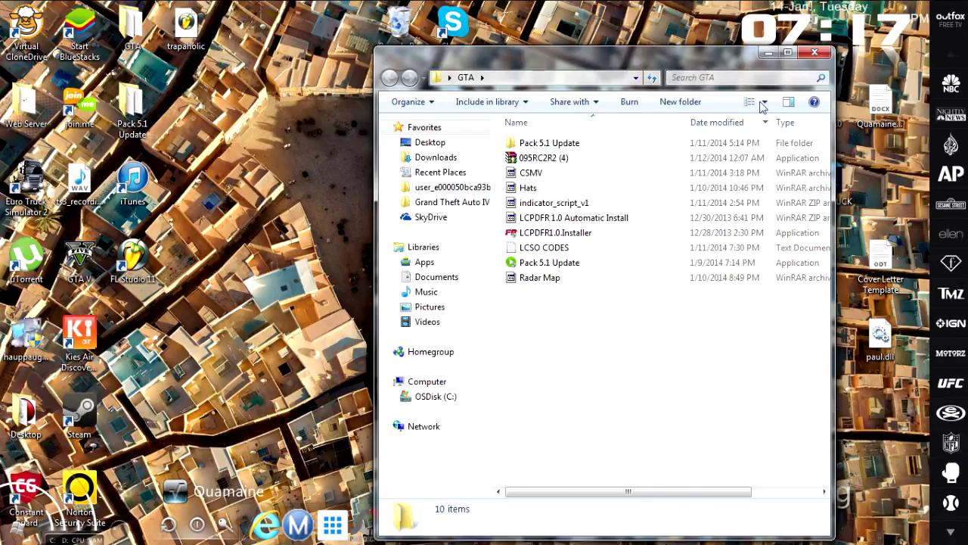
click(436, 157)
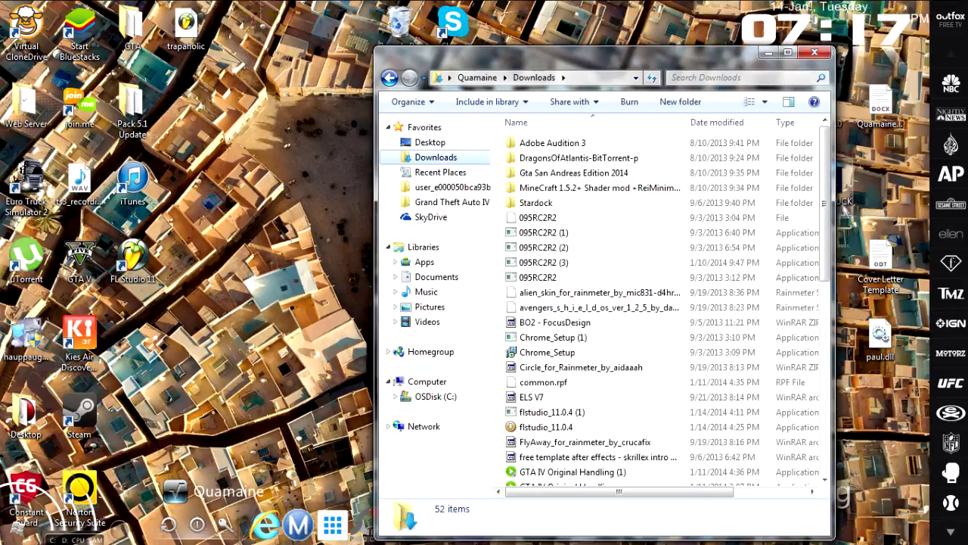
drag(825, 204, 824, 353)
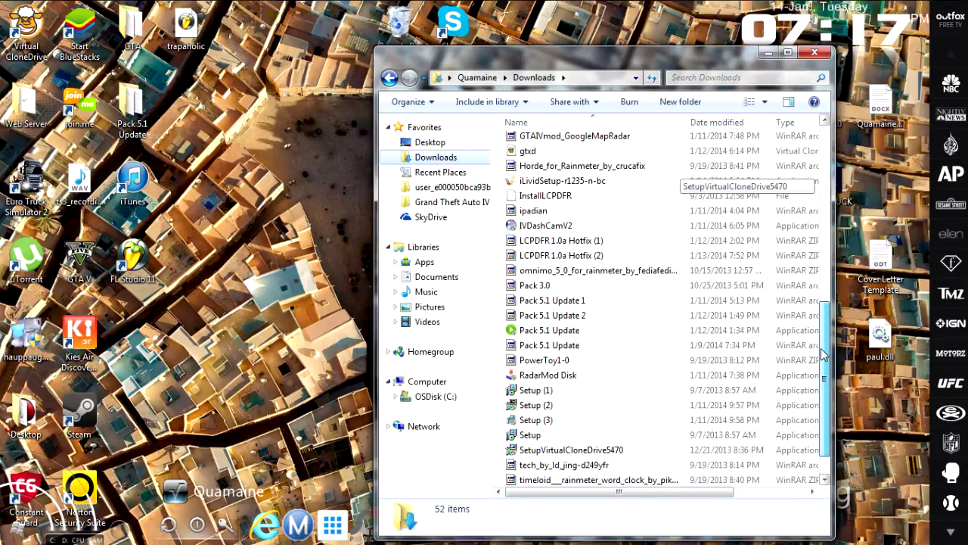
click(552, 255)
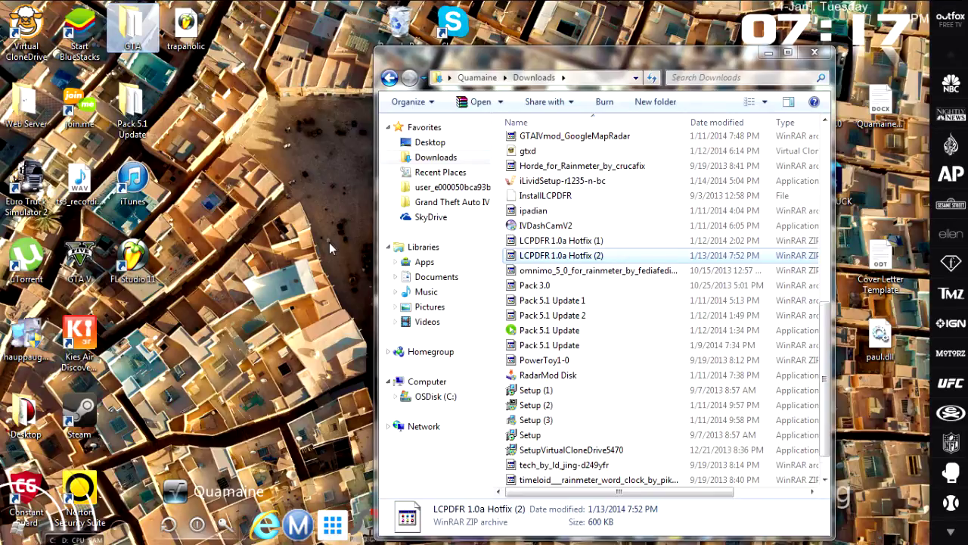
drag(329, 242, 330, 243)
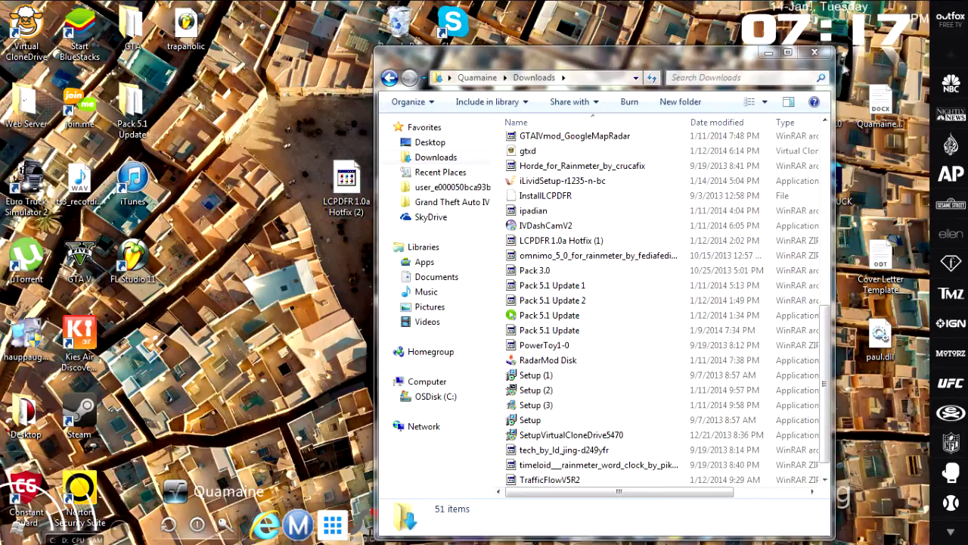
click(815, 51)
double_click(127, 30)
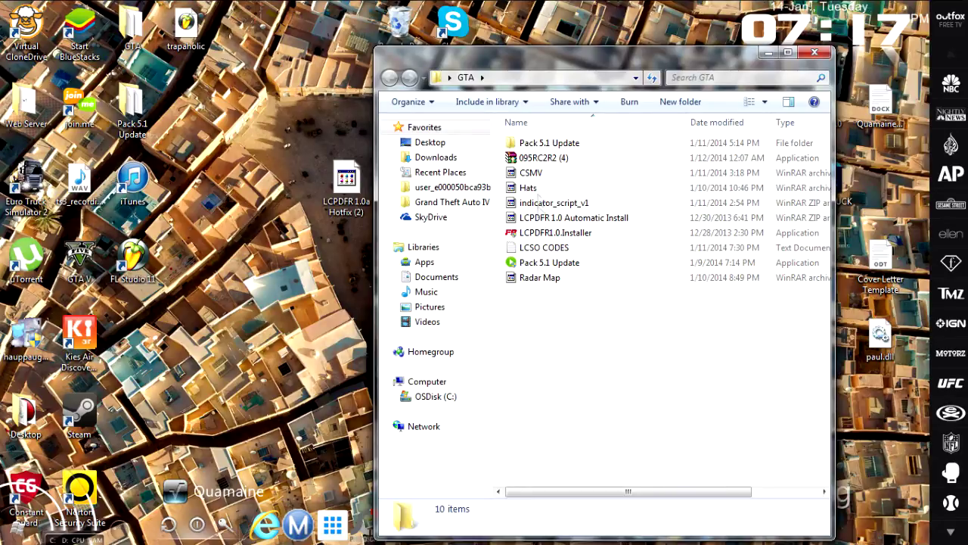
drag(345, 181, 562, 404)
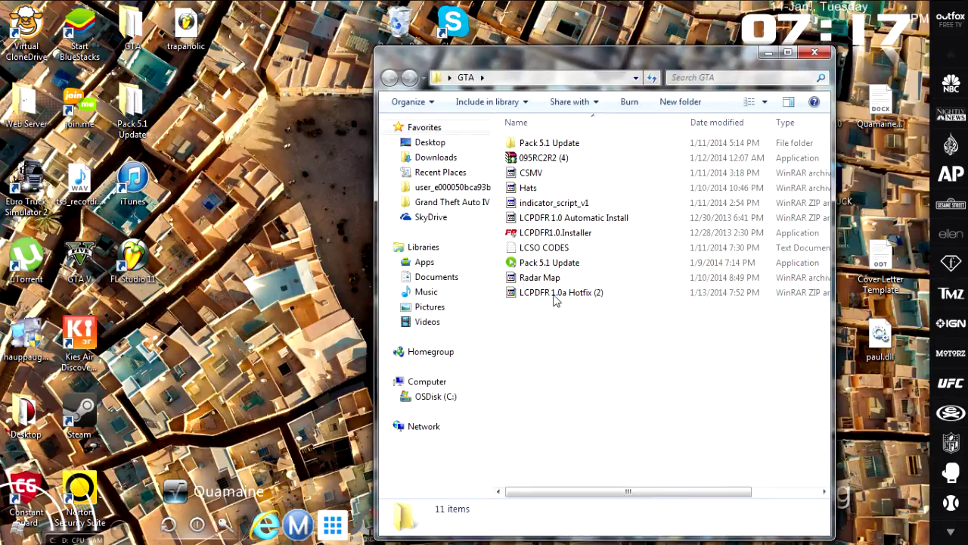
- Run LCPDFR1.0.Installer up to the Modify, Repair or Remove choice and cancel the setup
click(571, 236)
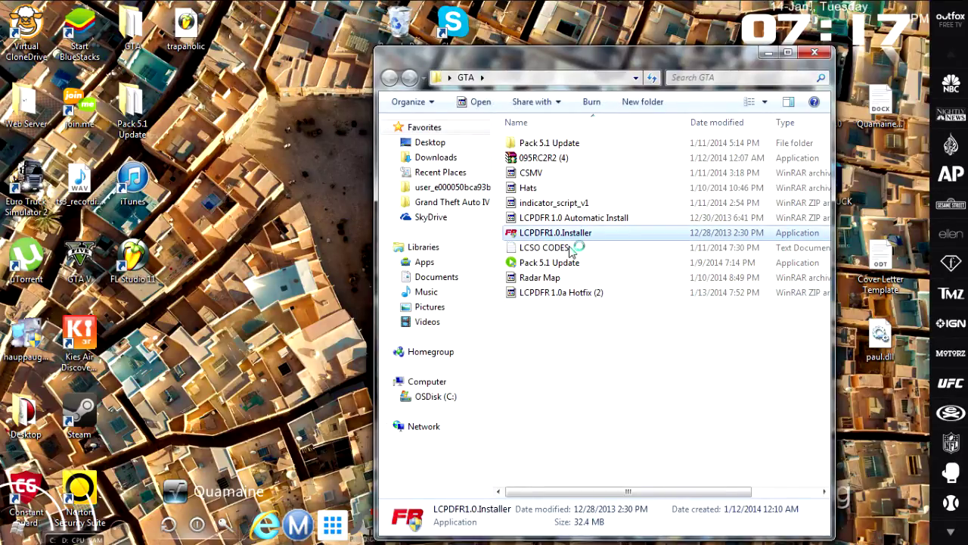
double_click(557, 236)
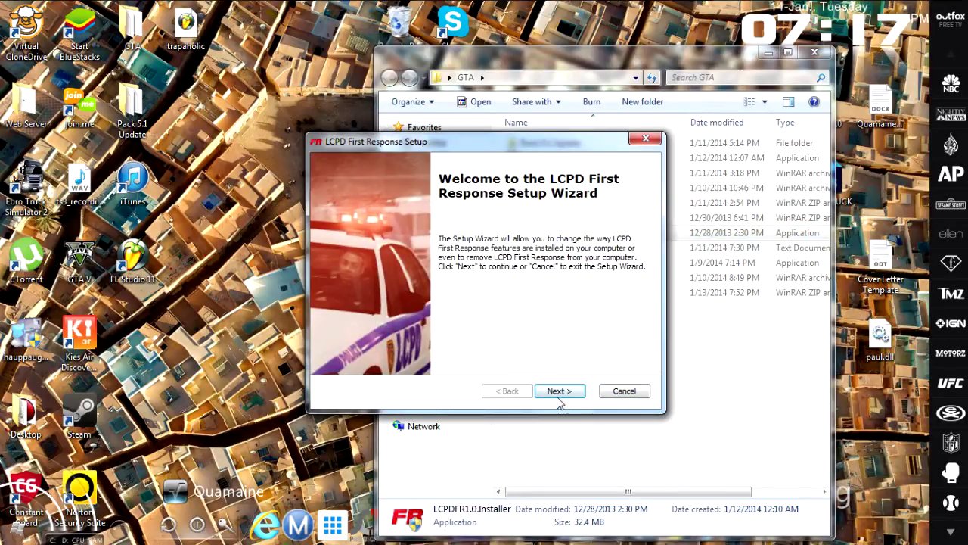
click(558, 391)
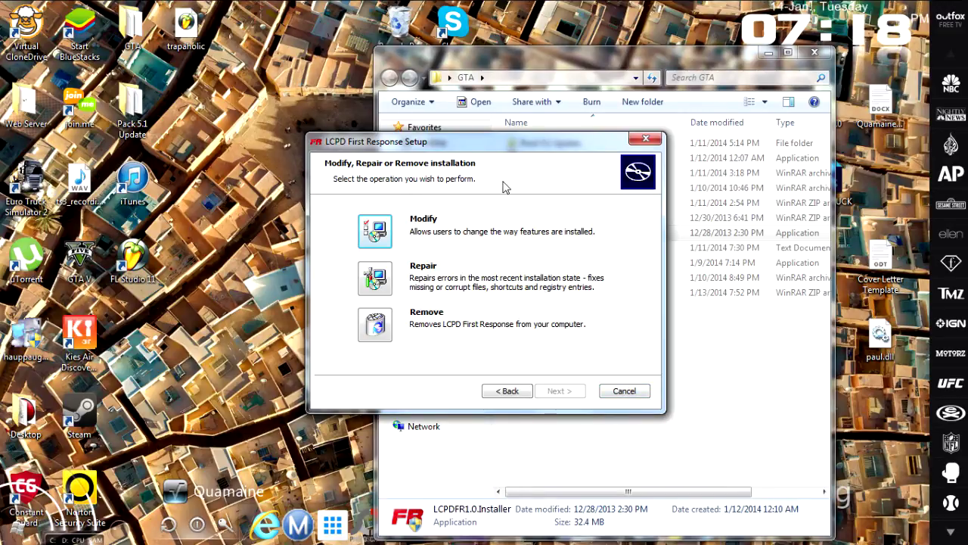
click(636, 142)
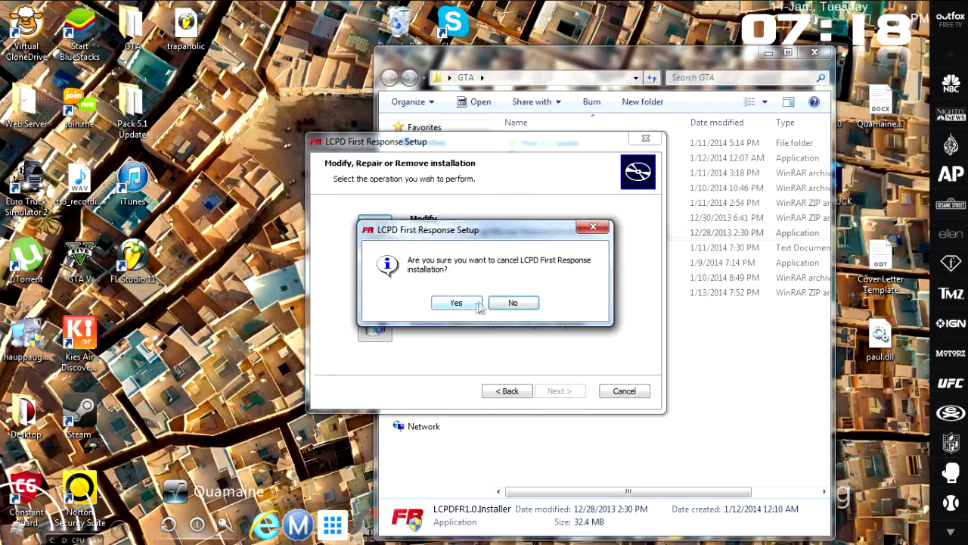
click(478, 306)
click(639, 140)
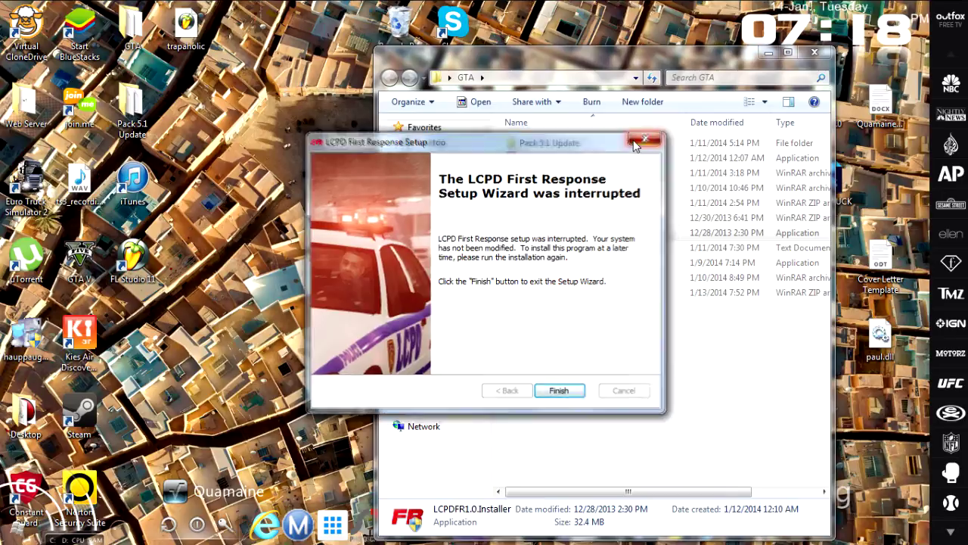
- Open the Grand Theft Auto IV folder and locate LCPD First Response.dll and the other LCPDFR files
click(443, 201)
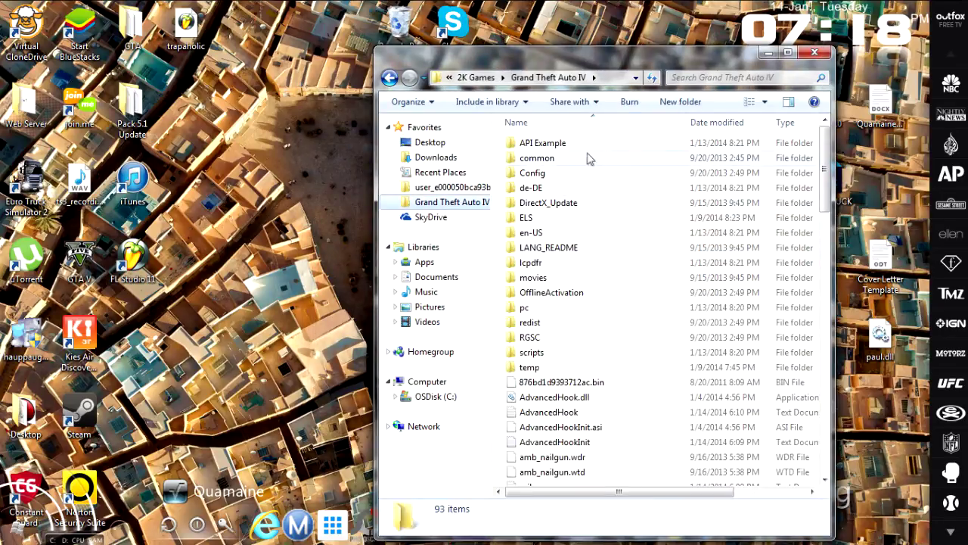
drag(824, 182, 832, 348)
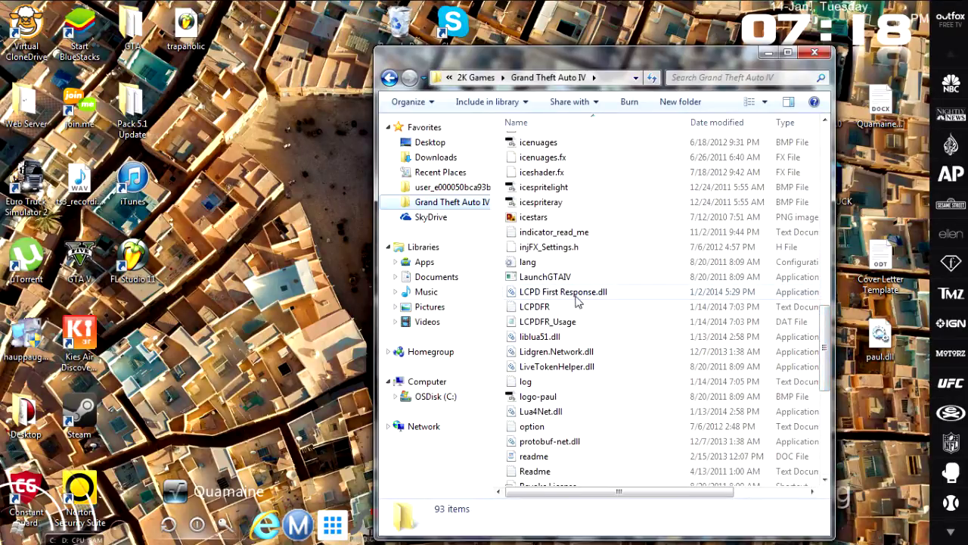
mouse_move(495, 287)
mouse_down()
mouse_move(522, 314)
mouse_move(570, 323)
mouse_move(516, 297)
mouse_move(498, 300)
mouse_up()
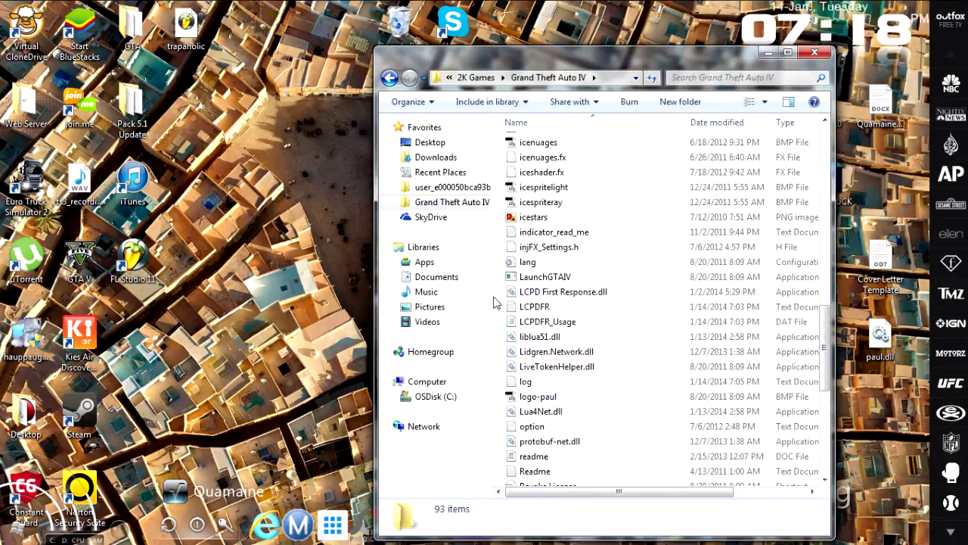
scroll(493, 303, up, 15)
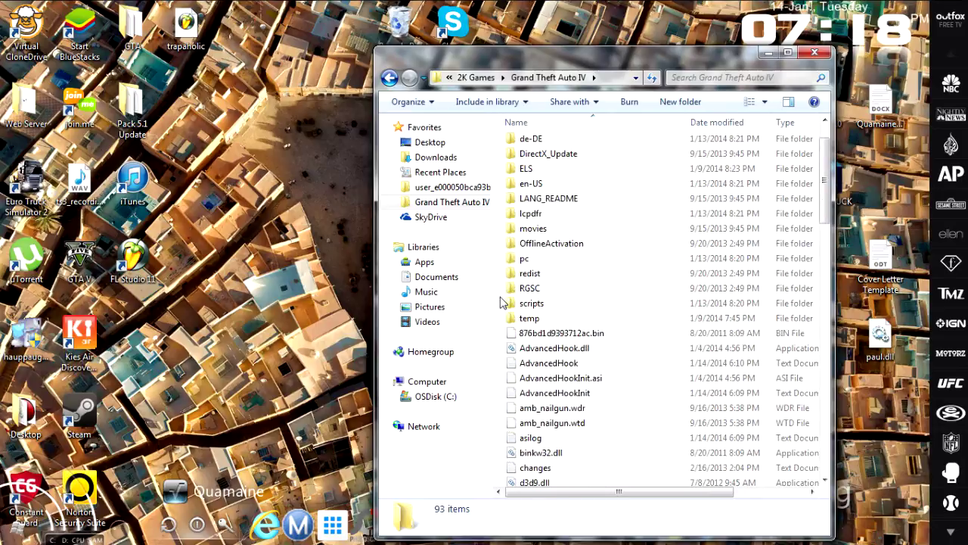
- Inspect the contents of the scripts and lcpdfr subfolders in the Grand Theft Auto IV folder
double_click(532, 303)
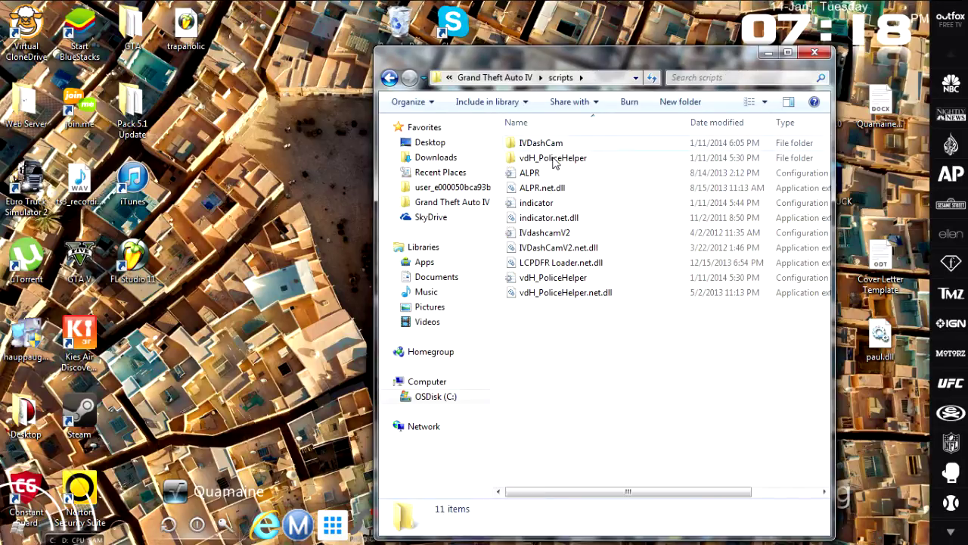
click(389, 78)
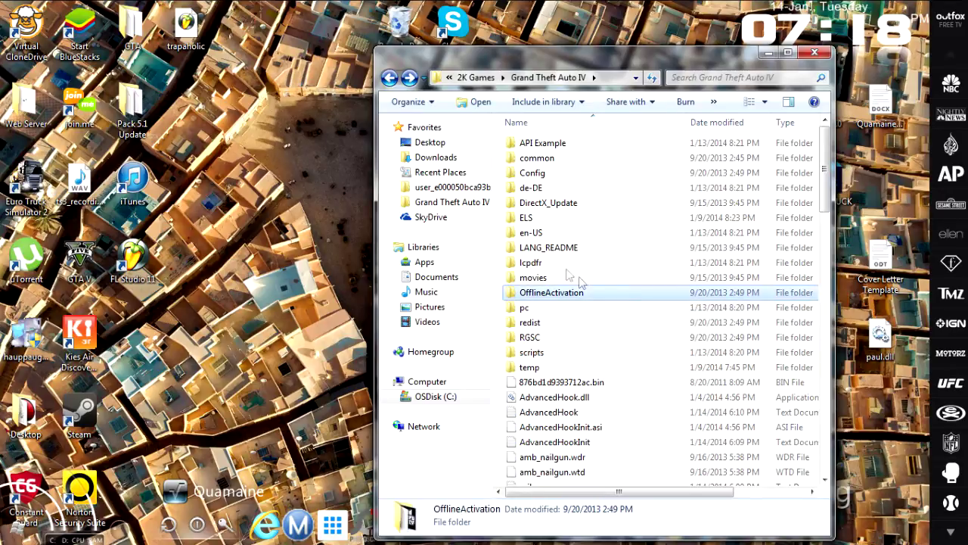
click(556, 265)
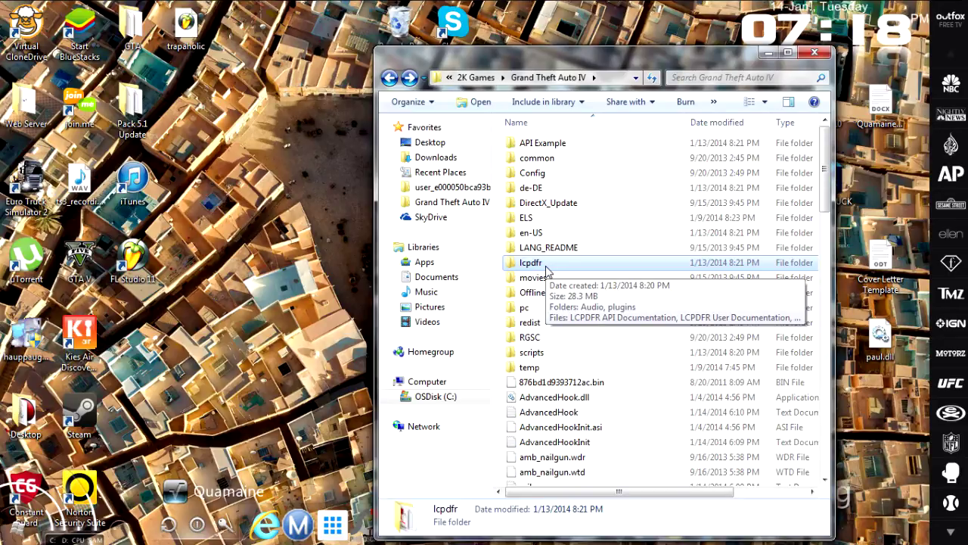
double_click(546, 266)
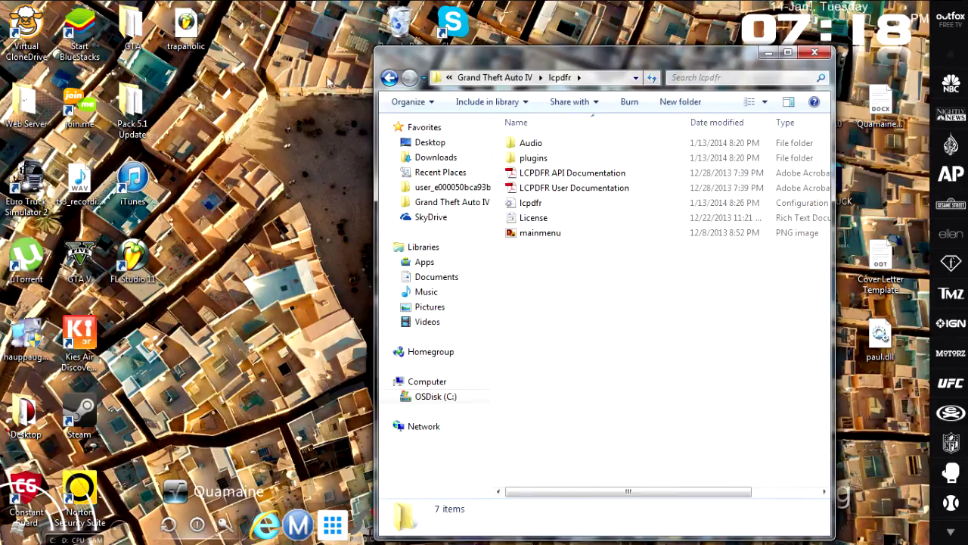
click(388, 78)
- Return to the Grand Theft Auto IV folder, review its LCPDFR files and the scripts subfolder, and close the window
scroll(566, 309, down, 5)
click(574, 306)
scroll(579, 320, down, 8)
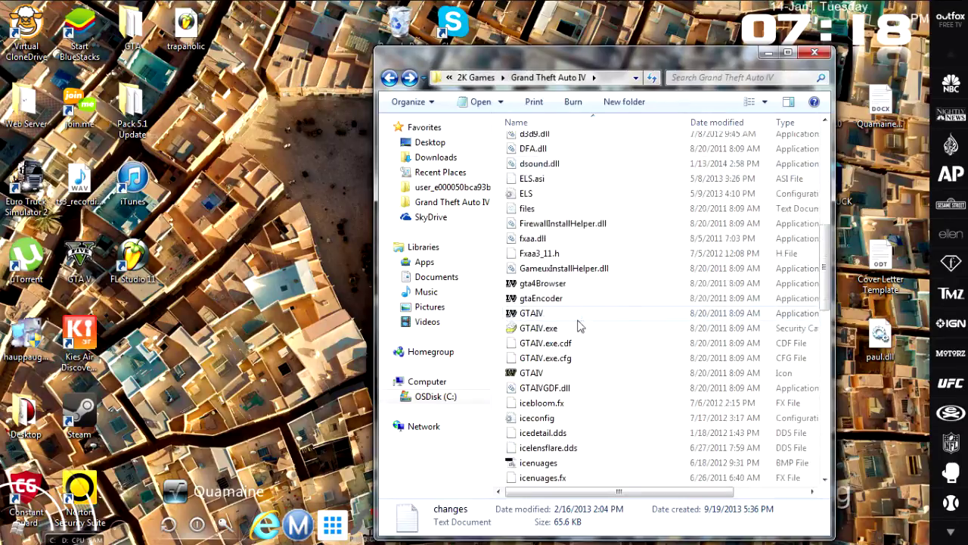
scroll(605, 344, down, 2)
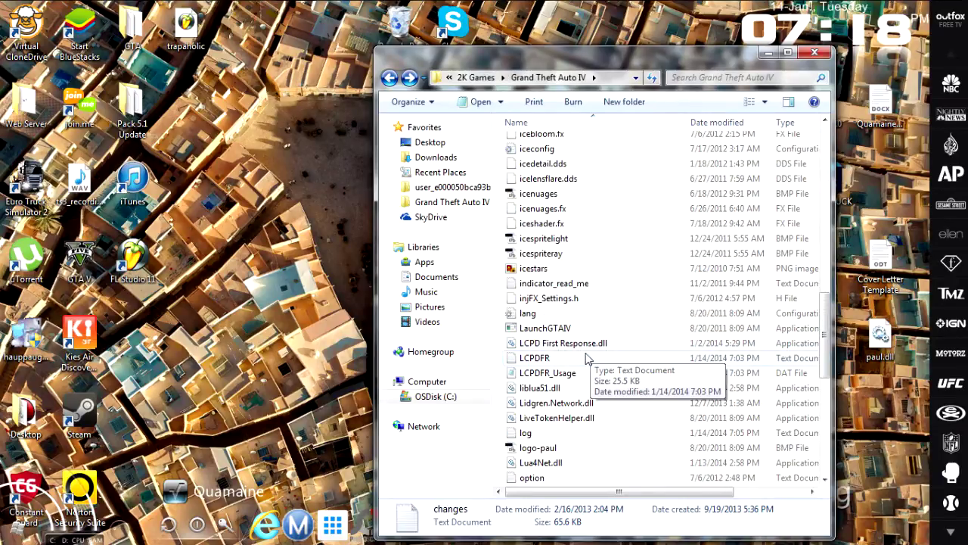
scroll(535, 364, up, 15)
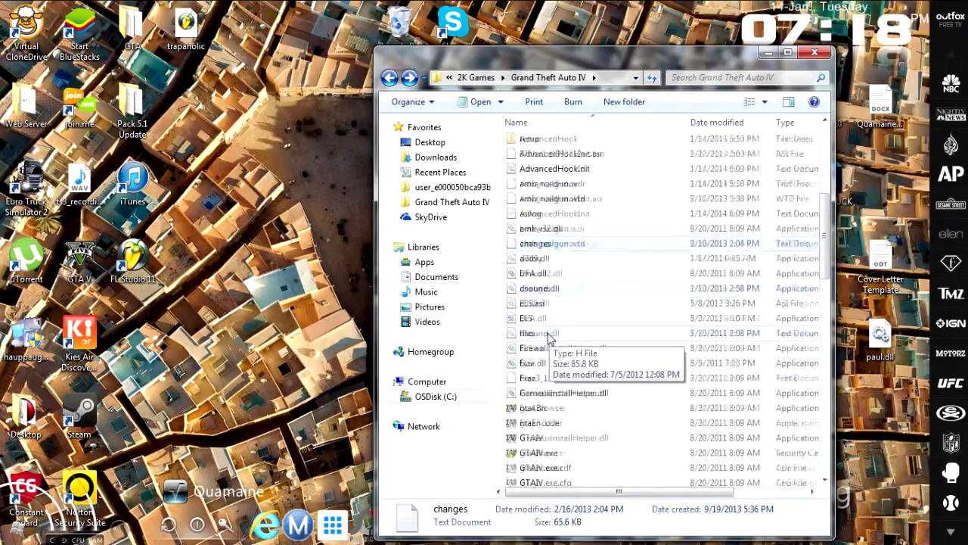
double_click(532, 352)
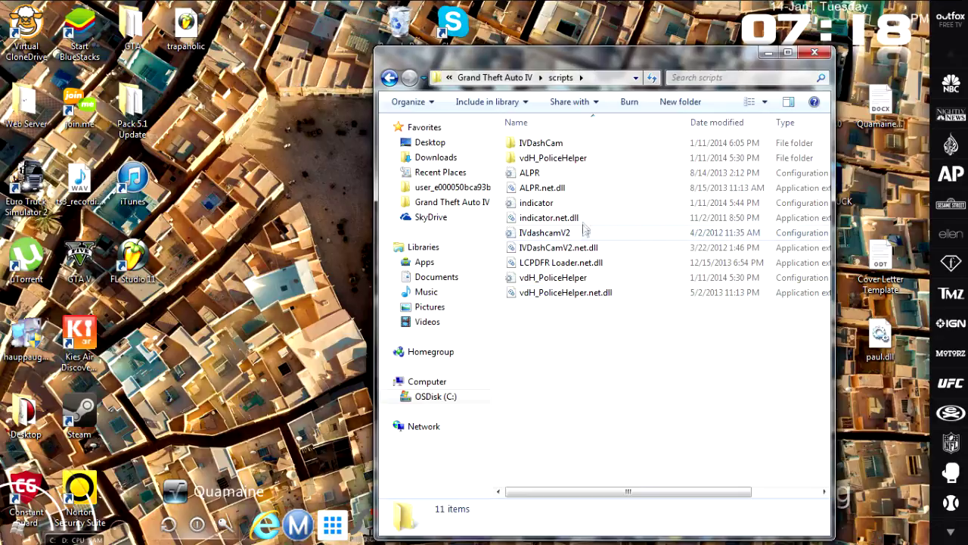
click(808, 55)
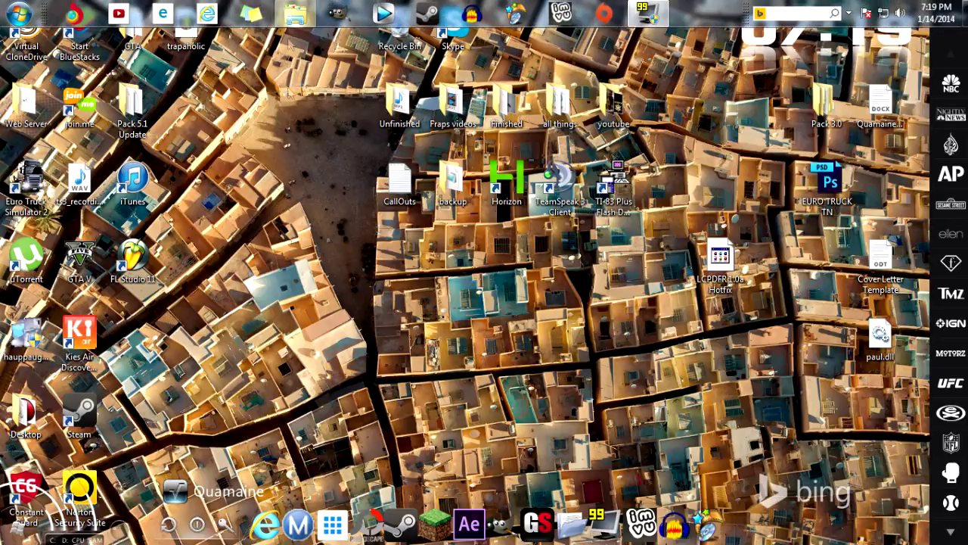
- Open the Grand Theft Auto IV folder and the LCPDFR 1.0a Hotfix (2) archive from the desktop's GTA folder, dismissing the WinRAR licence notice
key(super+e)
click(442, 201)
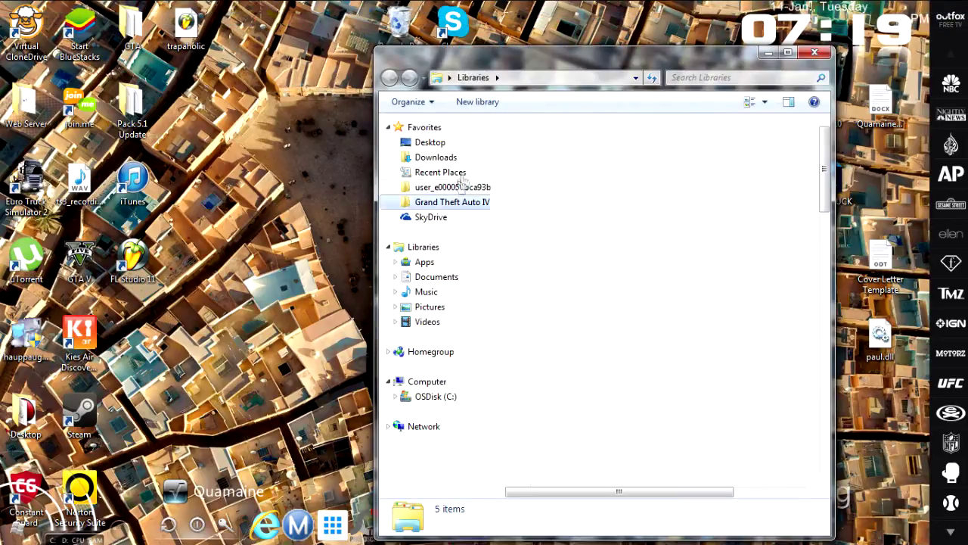
double_click(136, 38)
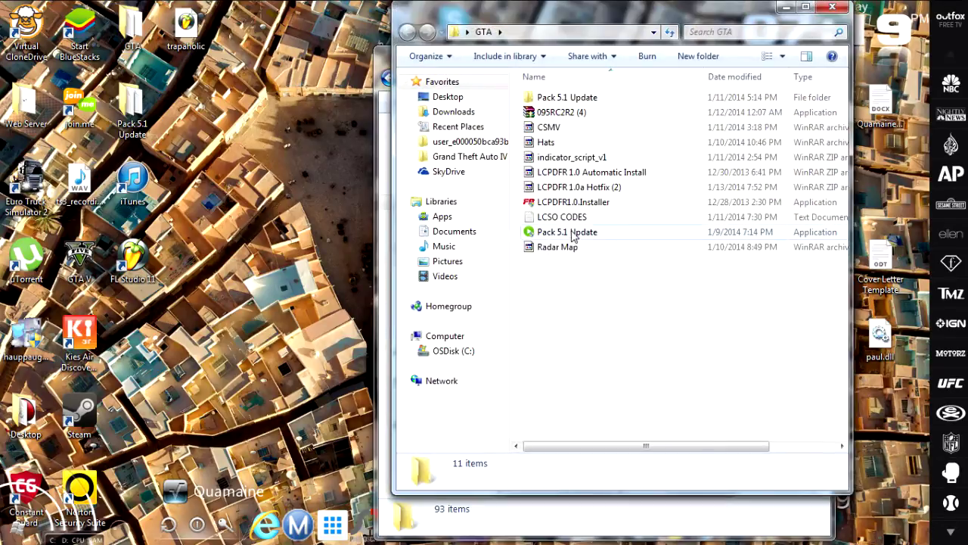
double_click(588, 191)
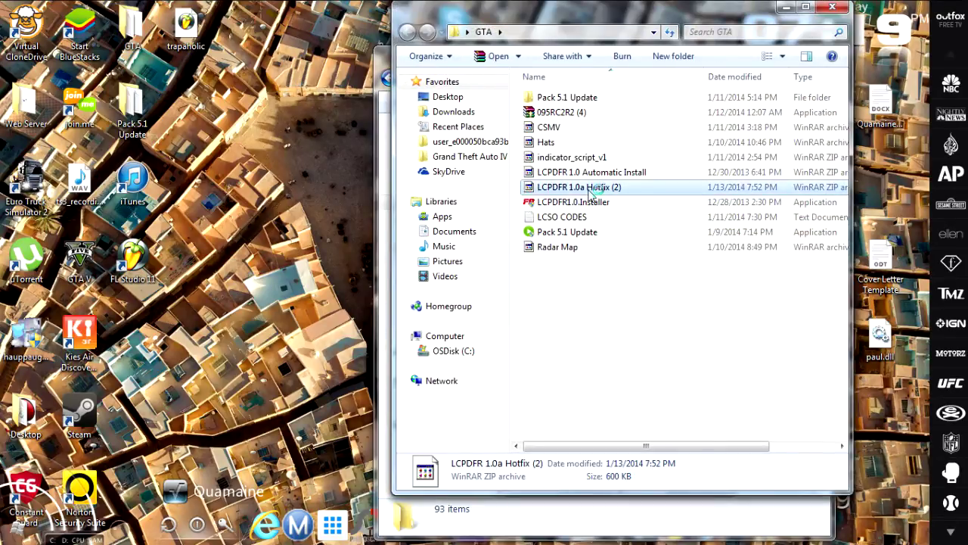
click(840, 9)
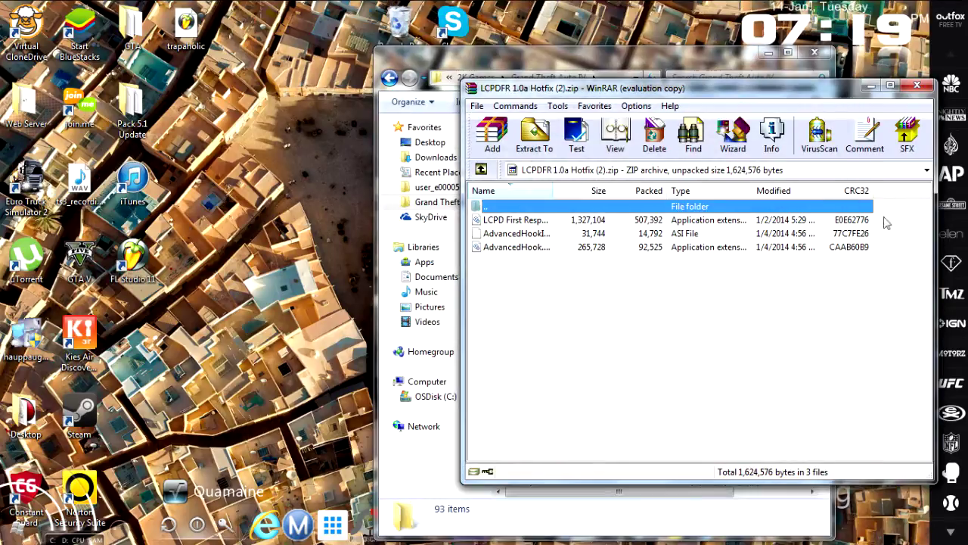
click(783, 291)
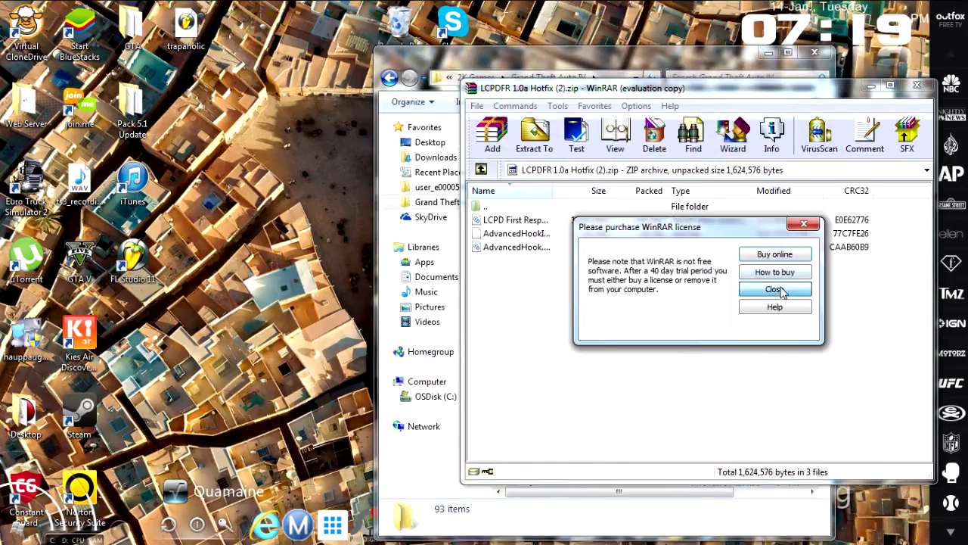
- Arrange the hotfix archive and the Grand Theft Auto IV folder side by side and point out the archive's files
drag(633, 89, 227, 90)
drag(497, 59, 618, 58)
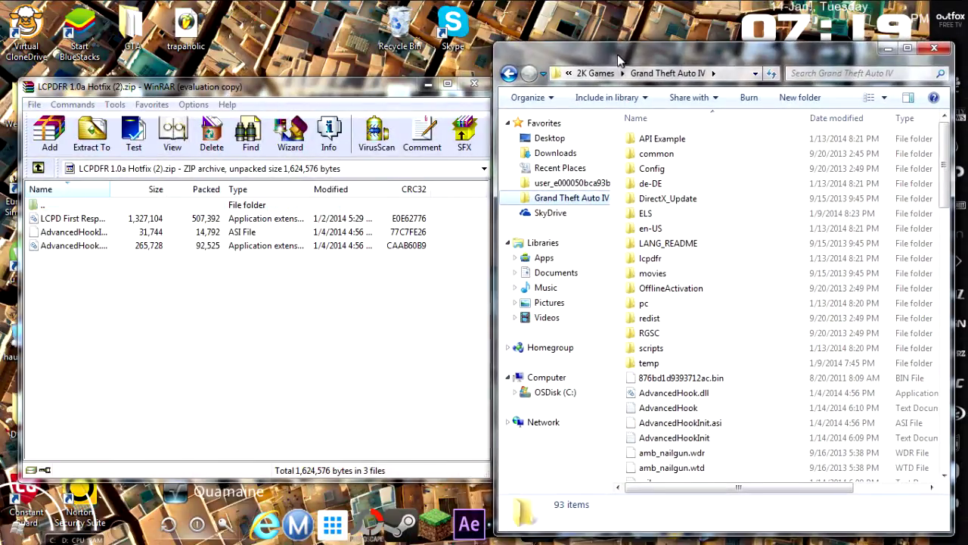
drag(617, 55, 616, 52)
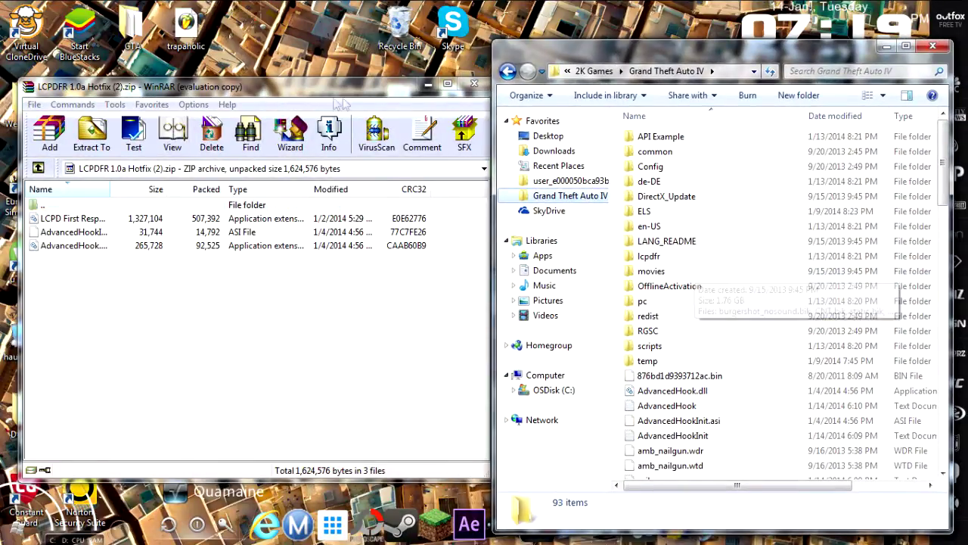
click(152, 286)
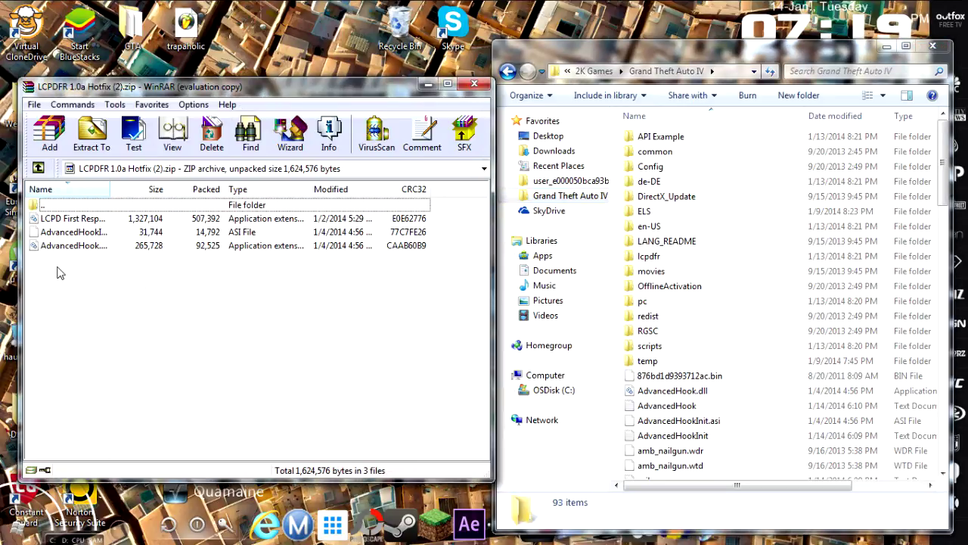
drag(67, 265, 267, 328)
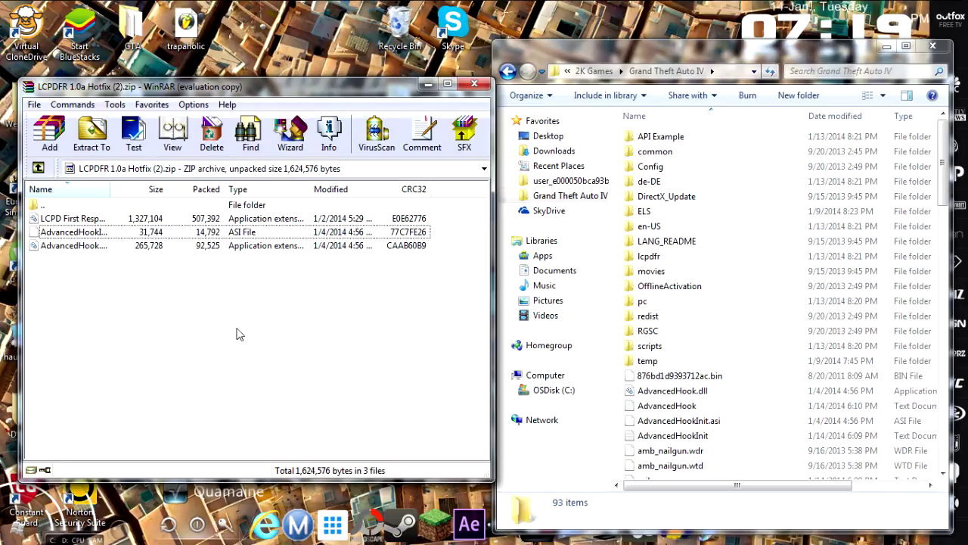
- Close the hotfix archive and the Grand Theft Auto IV folder to return to the desktop
click(481, 85)
drag(715, 41, 525, 18)
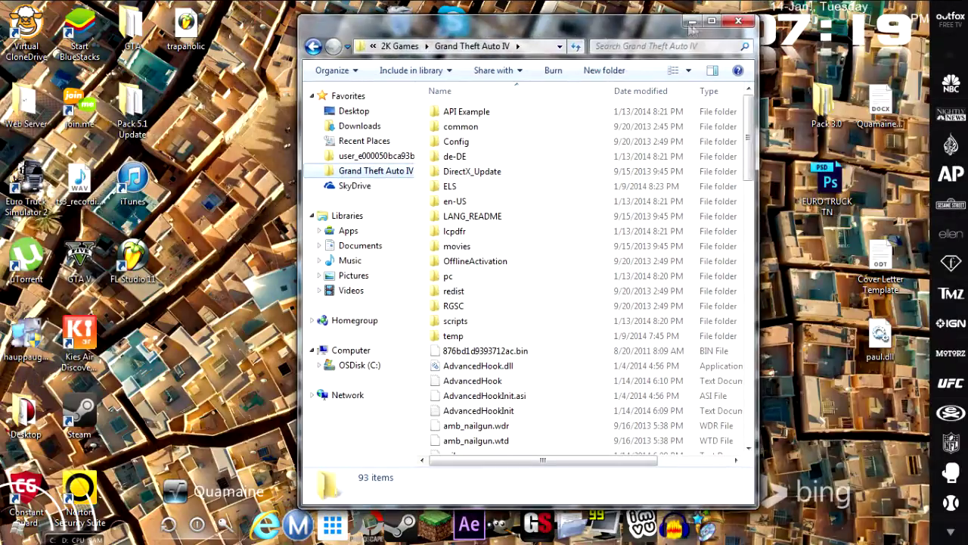
click(737, 21)
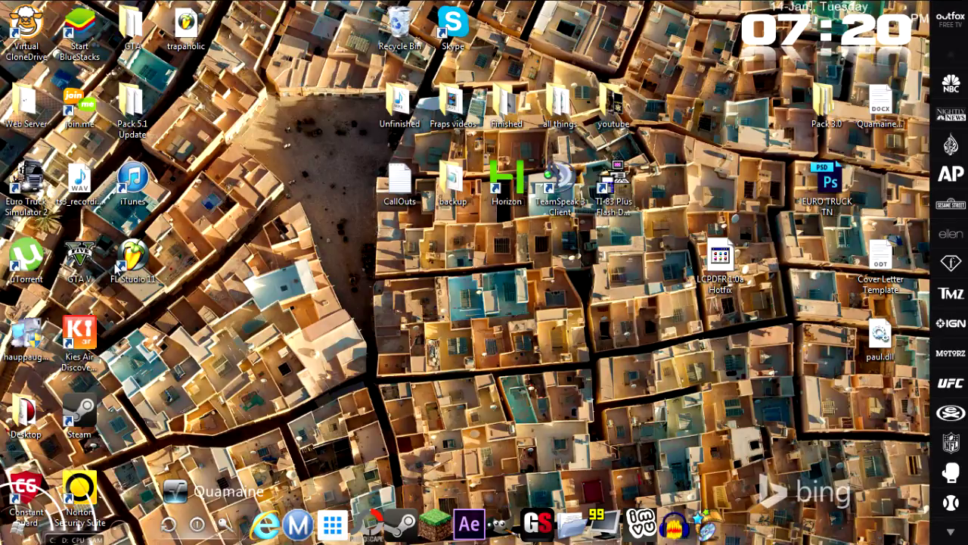
mouse_move(66, 3)
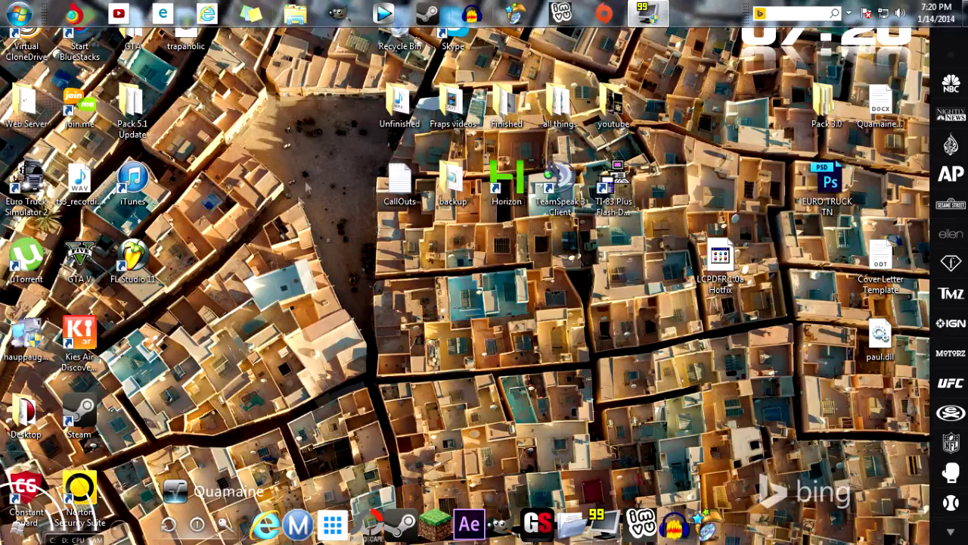